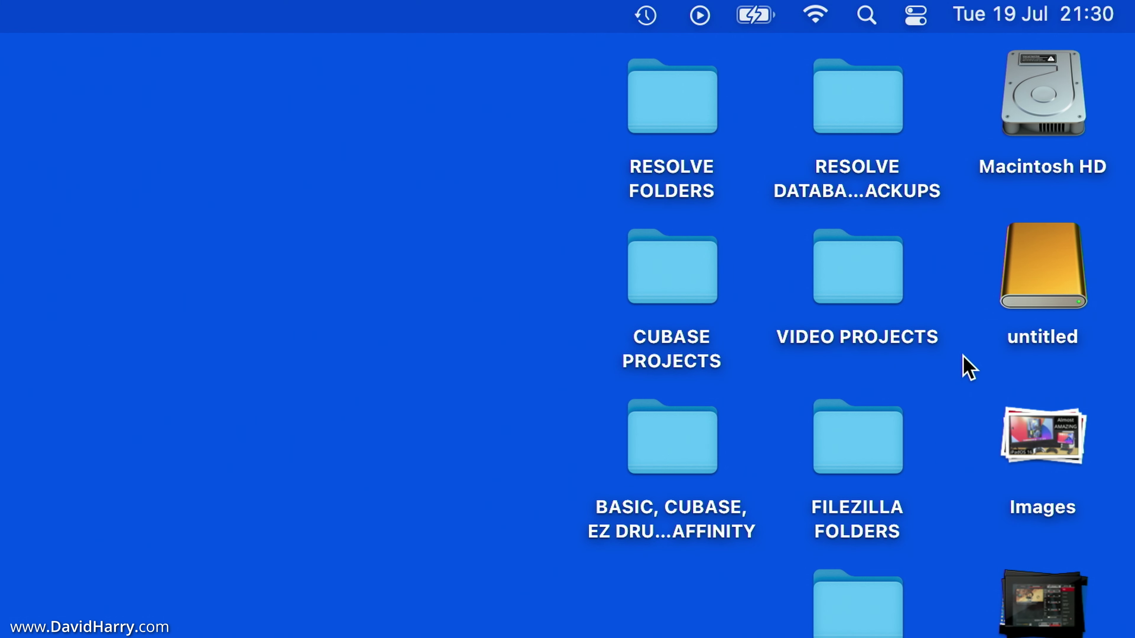
# Open Spotlight from the menu bar to search for Disk Utility
pyautogui.click(864, 17)
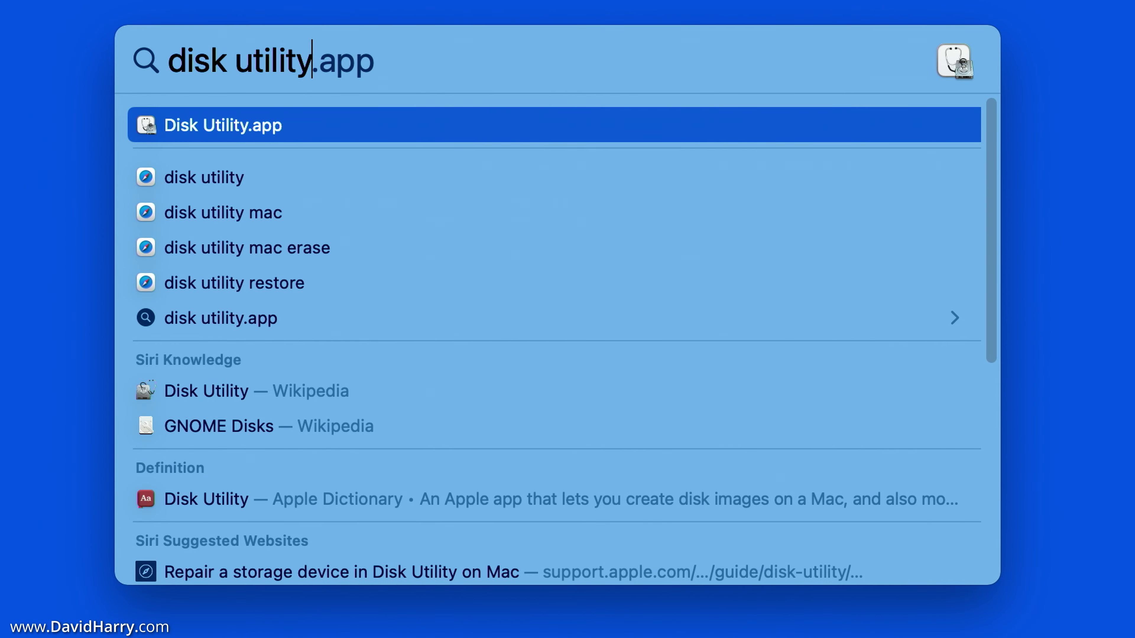
# Launch Disk Utility from the search results and open its sidebar display options
pyautogui.click(233, 127)
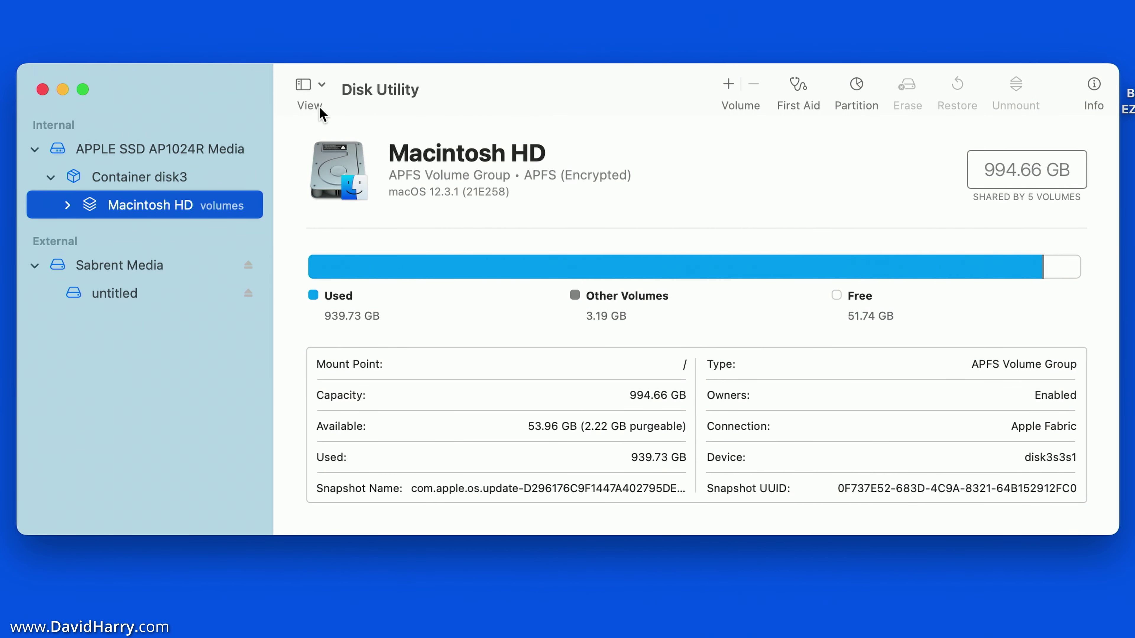
pyautogui.click(319, 86)
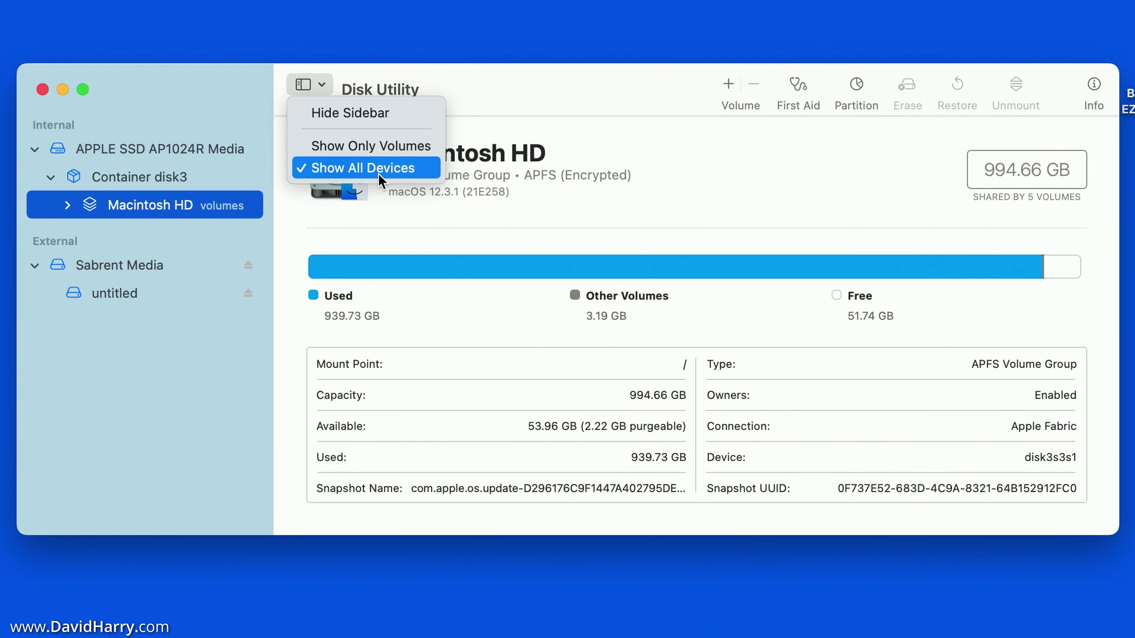
pyautogui.click(411, 174)
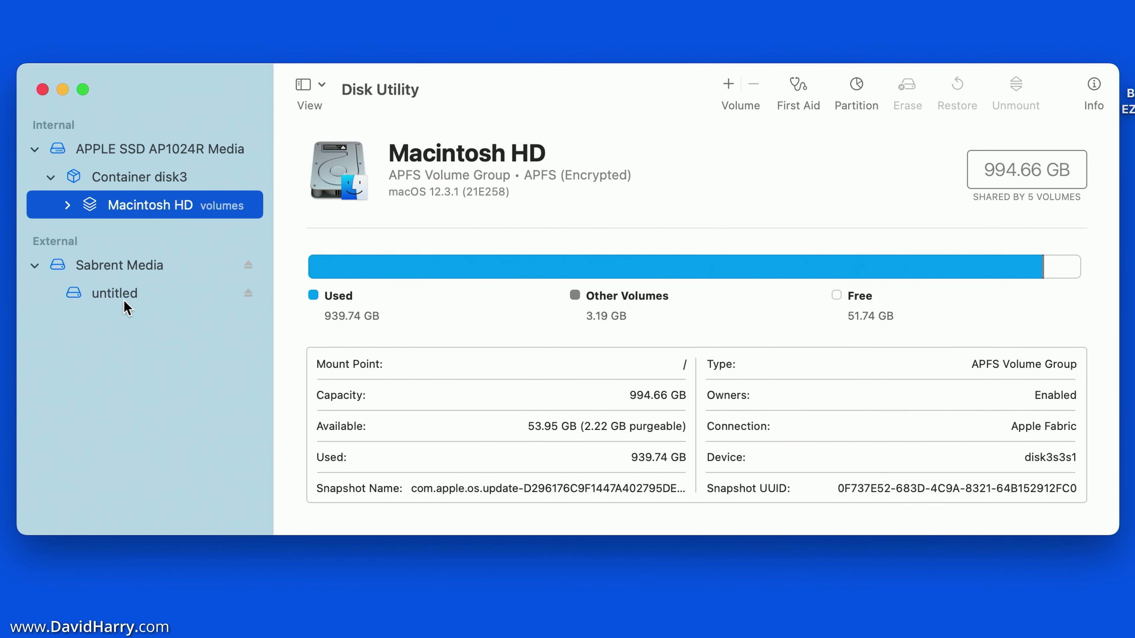
pyautogui.click(89, 264)
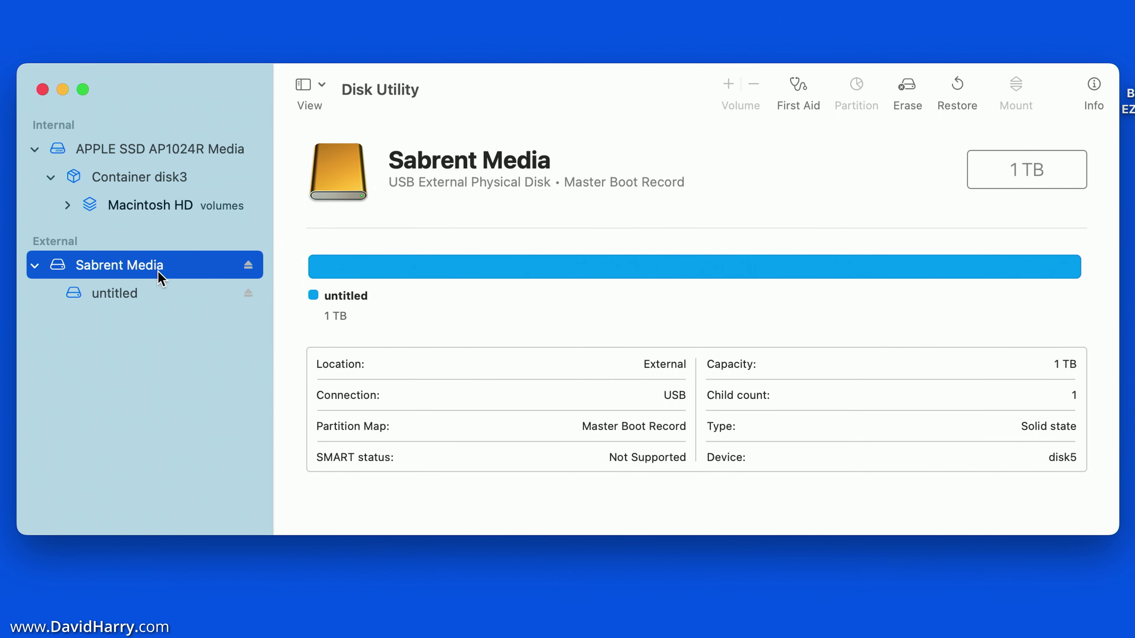
pyautogui.click(147, 295)
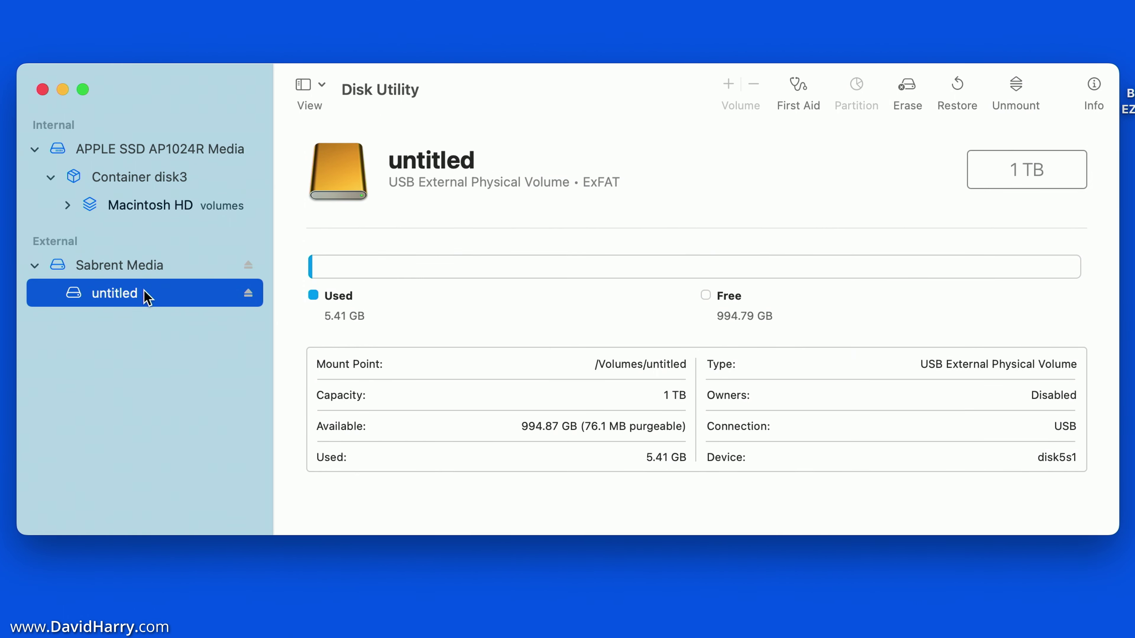
pyautogui.click(125, 263)
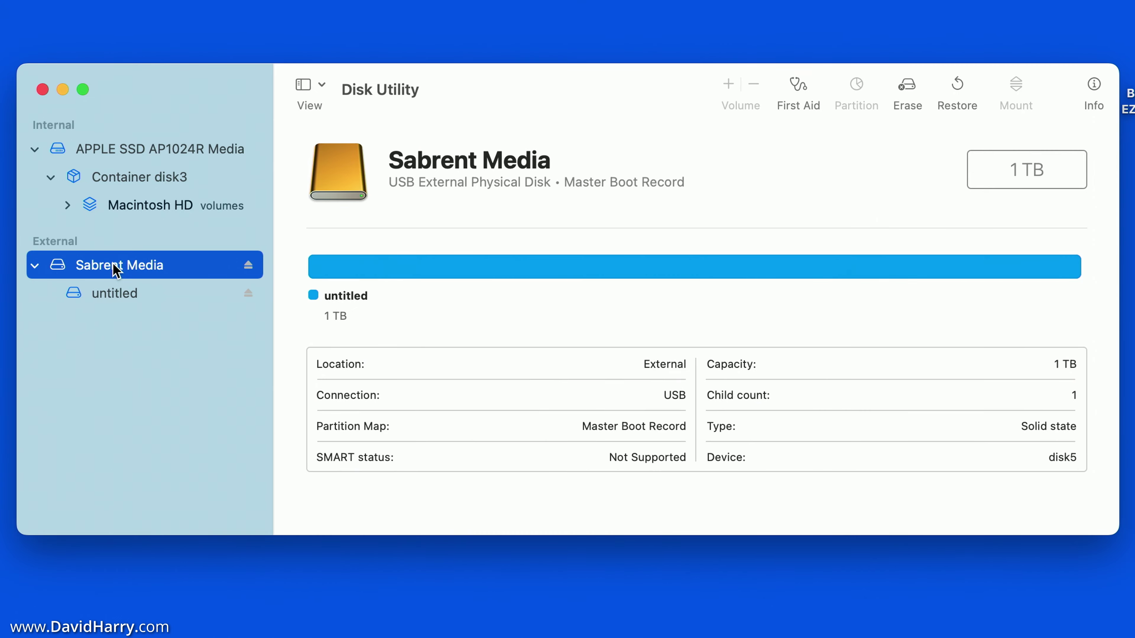
# Set up the Sabrent Media erase with Master Boot Record scheme and the name 'sabrent 1TB'
pyautogui.click(909, 87)
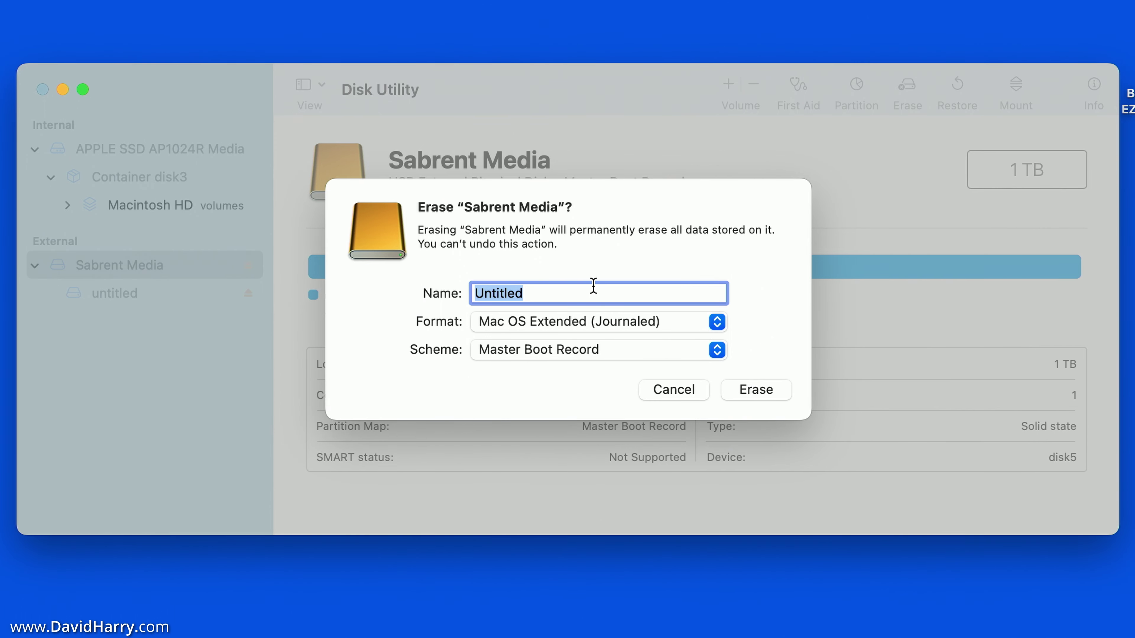
pyautogui.click(531, 322)
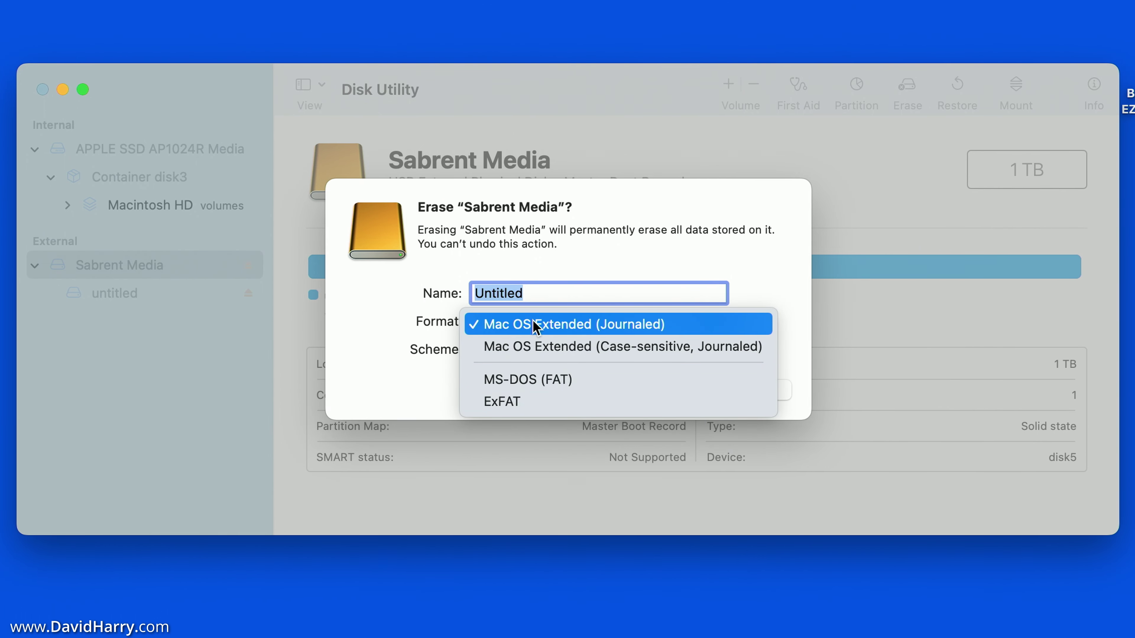
pyautogui.click(504, 403)
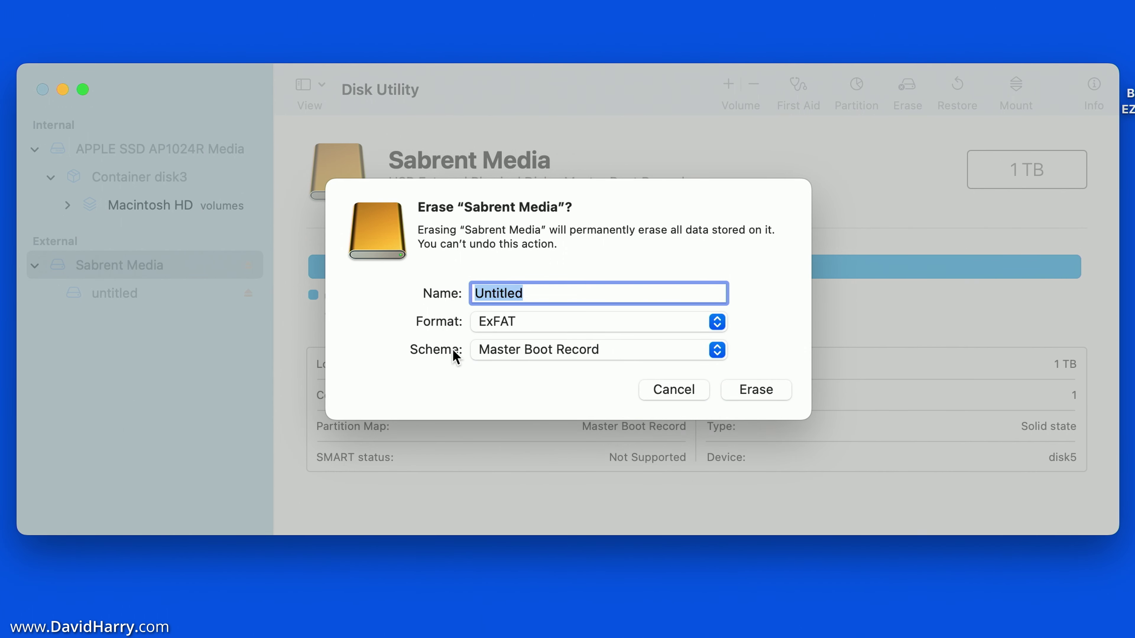
pyautogui.click(603, 351)
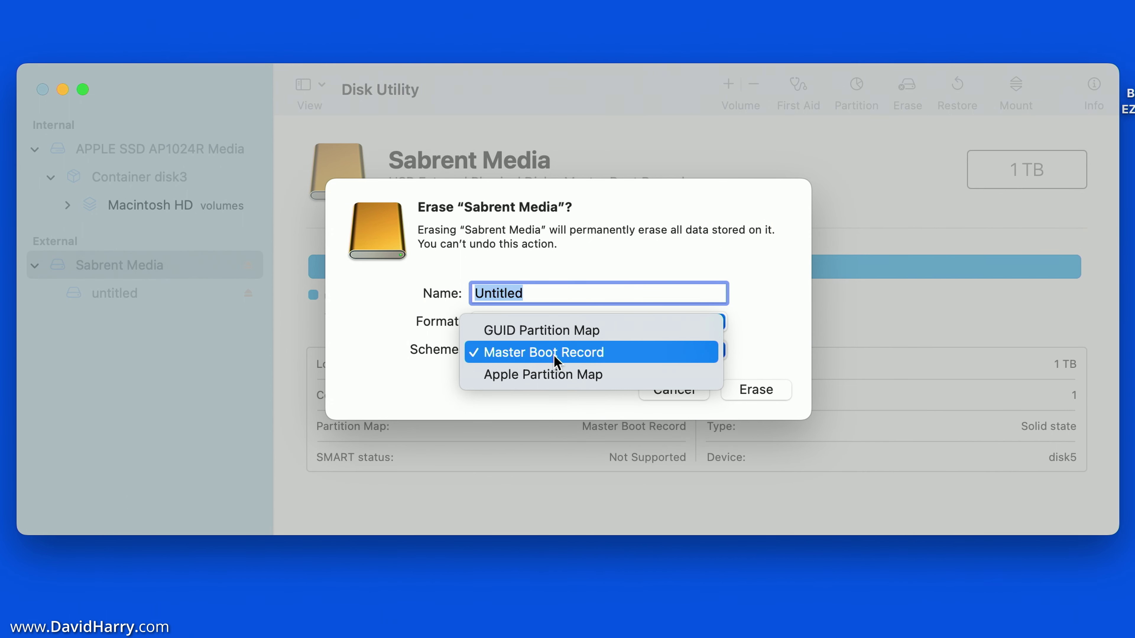
pyautogui.click(567, 355)
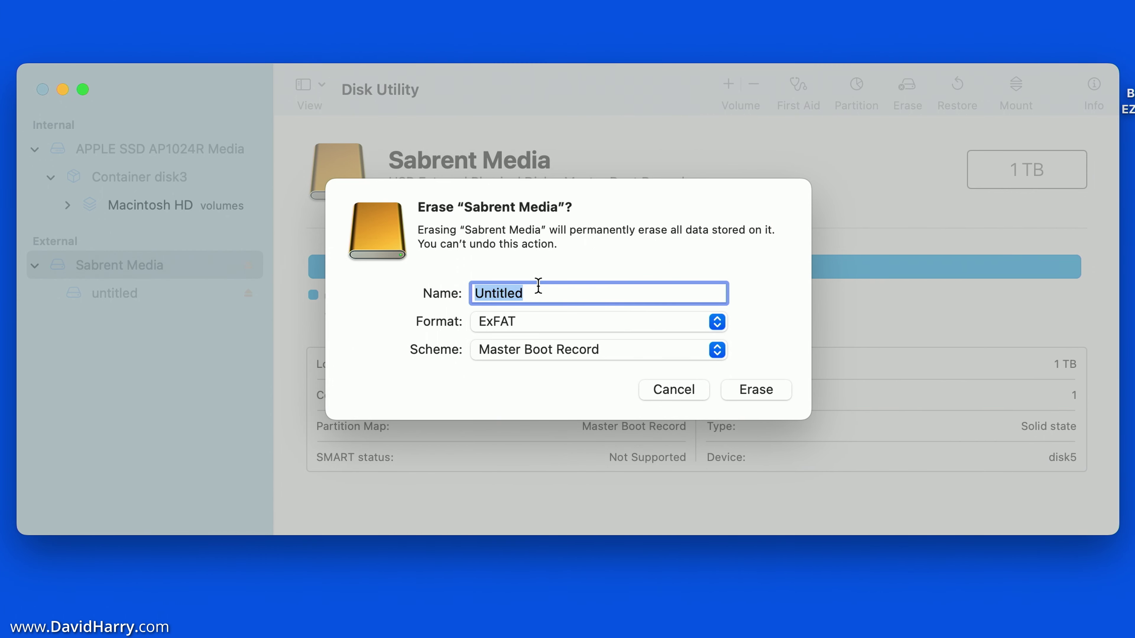
pyautogui.write('abrent')
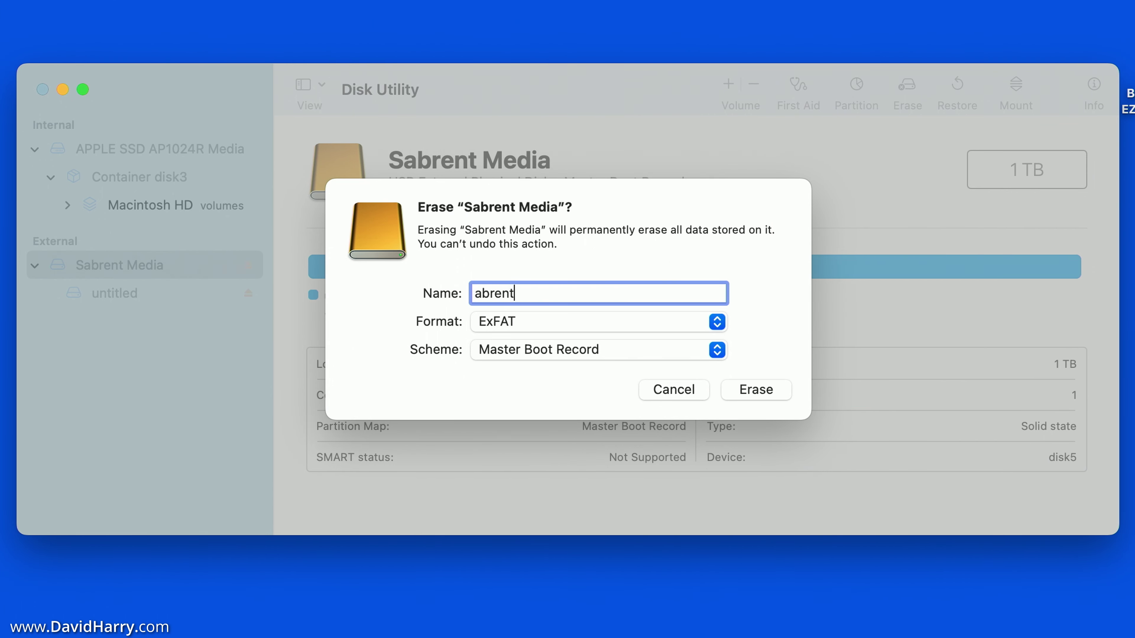
pyautogui.press('BackSpace')
pyautogui.press('BackSpace')
pyautogui.press('BackSpace')
pyautogui.press('BackSpace')
pyautogui.press('BackSpace')
pyautogui.press('BackSpace')
pyautogui.write('sabrent 1TV')
pyautogui.press('BackSpace')
pyautogui.write('B')
# Erase the Sabrent drive with these settings and dismiss the completed erase report
pyautogui.click(752, 393)
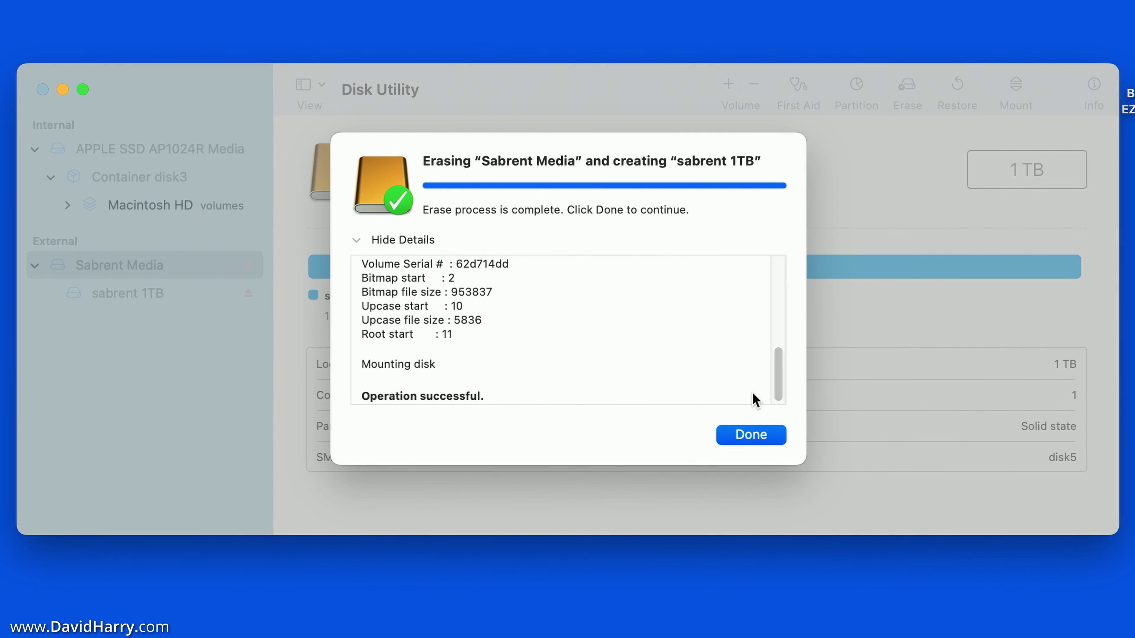
pyautogui.click(758, 436)
# Close Disk Utility and launch Blackmagic Disk Speed Test from Launchpad
pyautogui.click(42, 89)
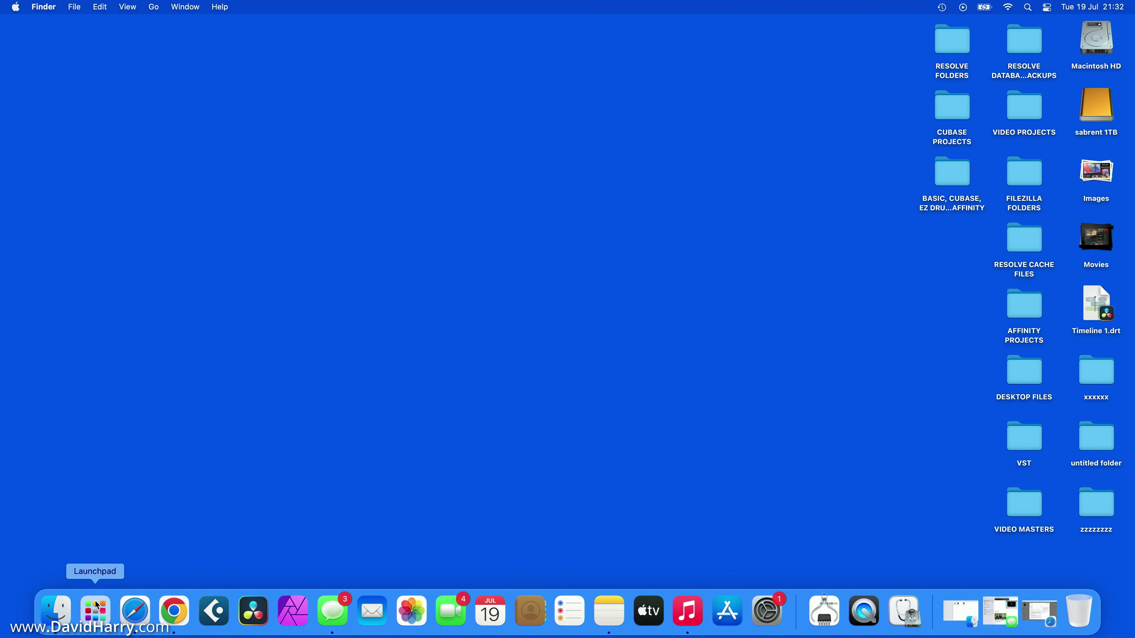
pyautogui.click(95, 610)
pyautogui.hscroll(2, 366, 428)
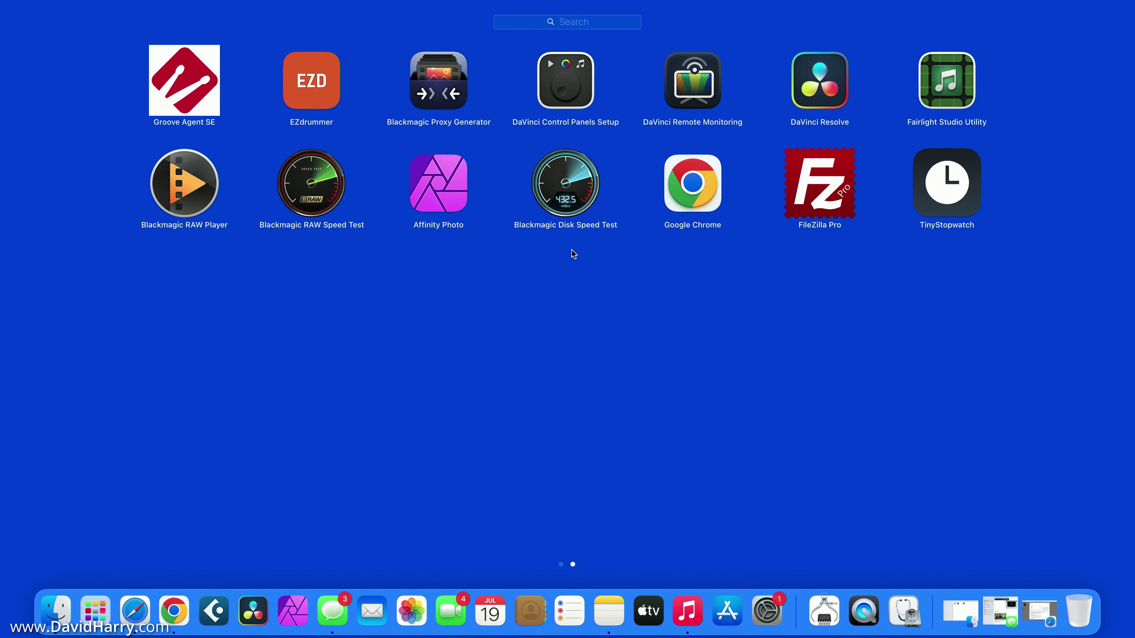
pyautogui.click(568, 193)
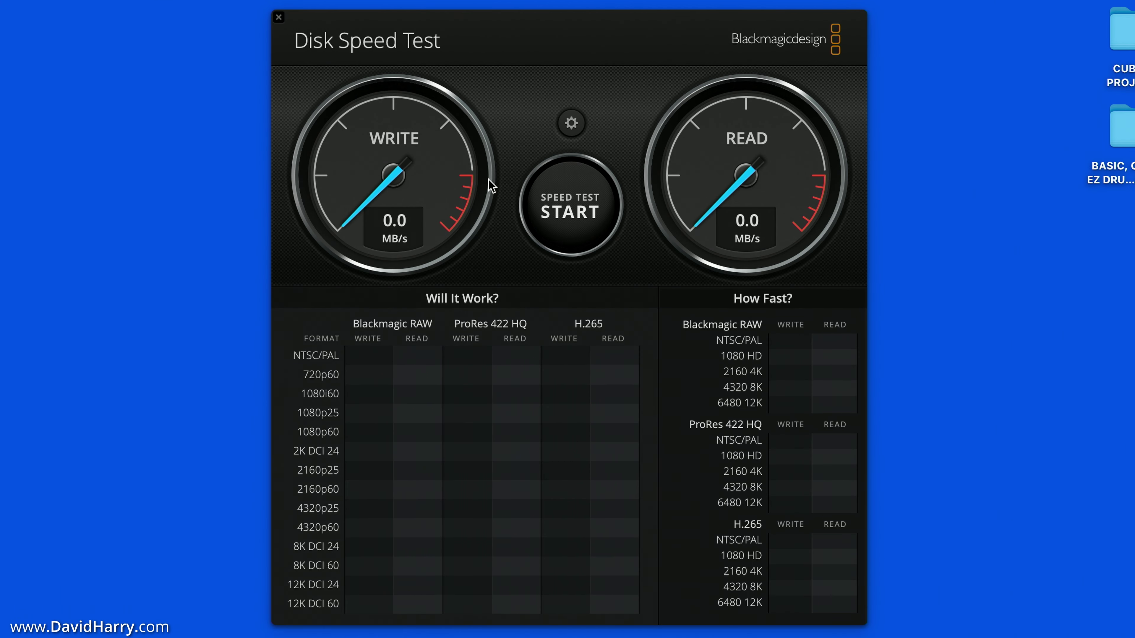
pyautogui.click(573, 128)
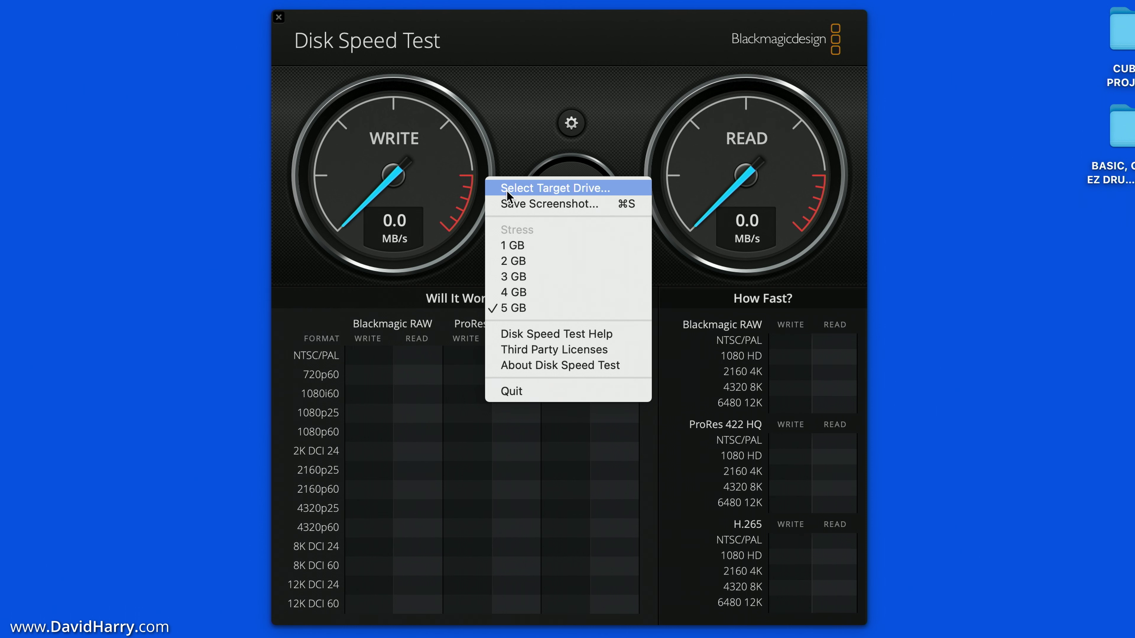
pyautogui.click(585, 188)
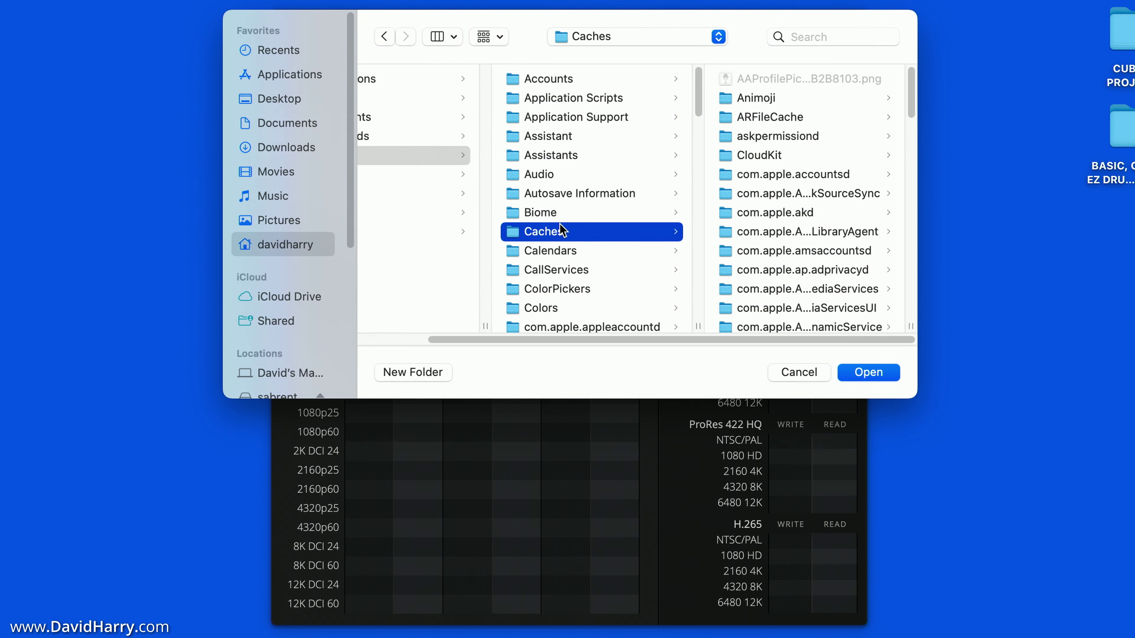
pyautogui.moveTo(353, 240); pyautogui.dragTo(349, 297)
pyautogui.click(272, 286)
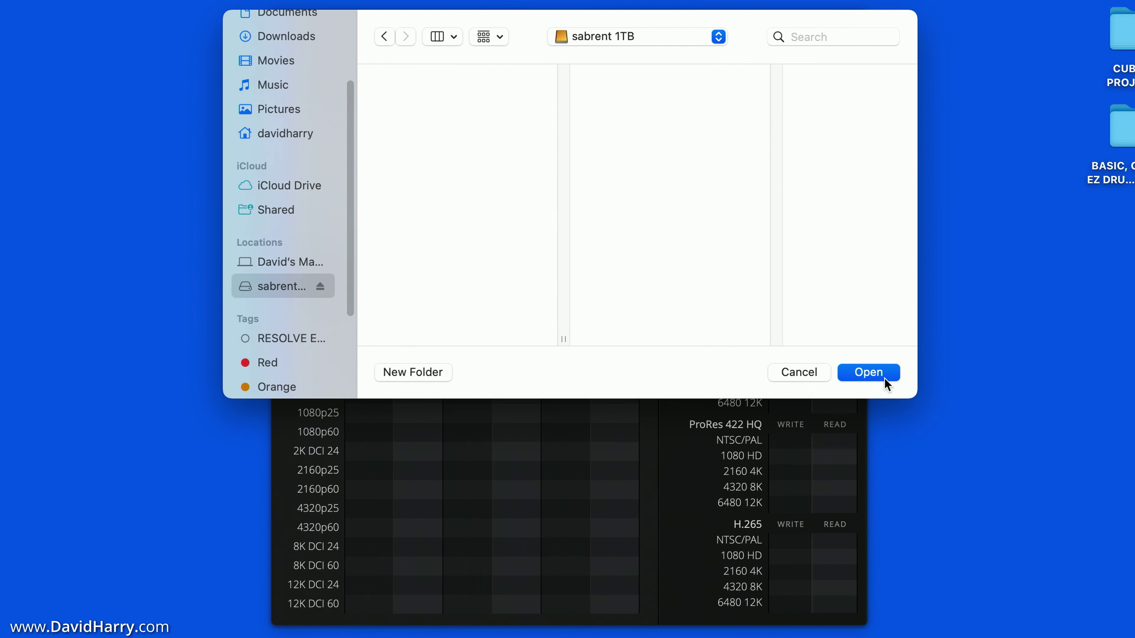
pyautogui.click(876, 375)
pyautogui.click(565, 197)
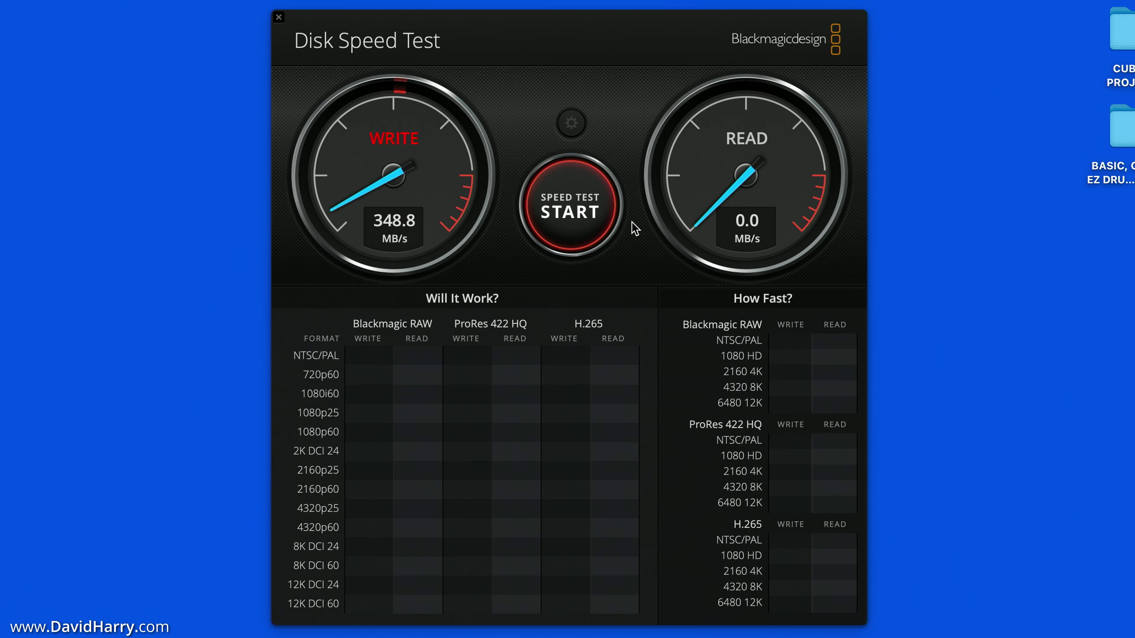